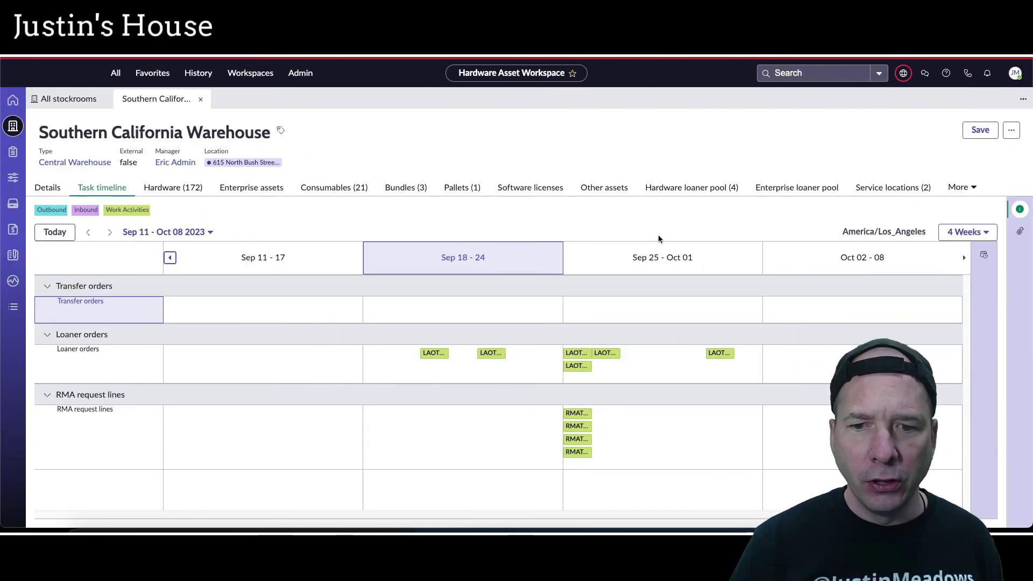
- Show the Pallets assets on the Southern California Warehouse stockroom record
left_click(455, 189)
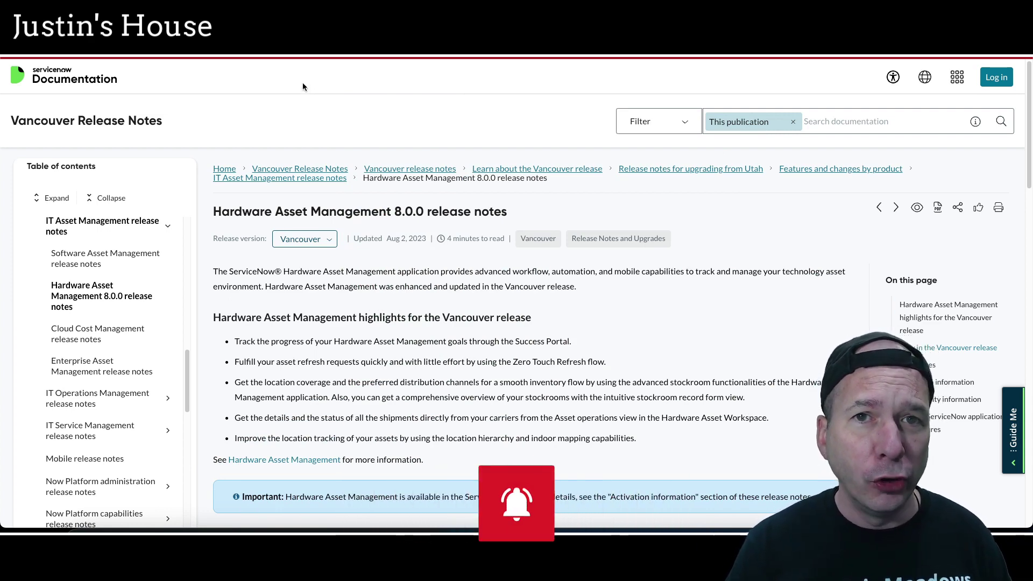
scroll(265, 193, "down", 2)
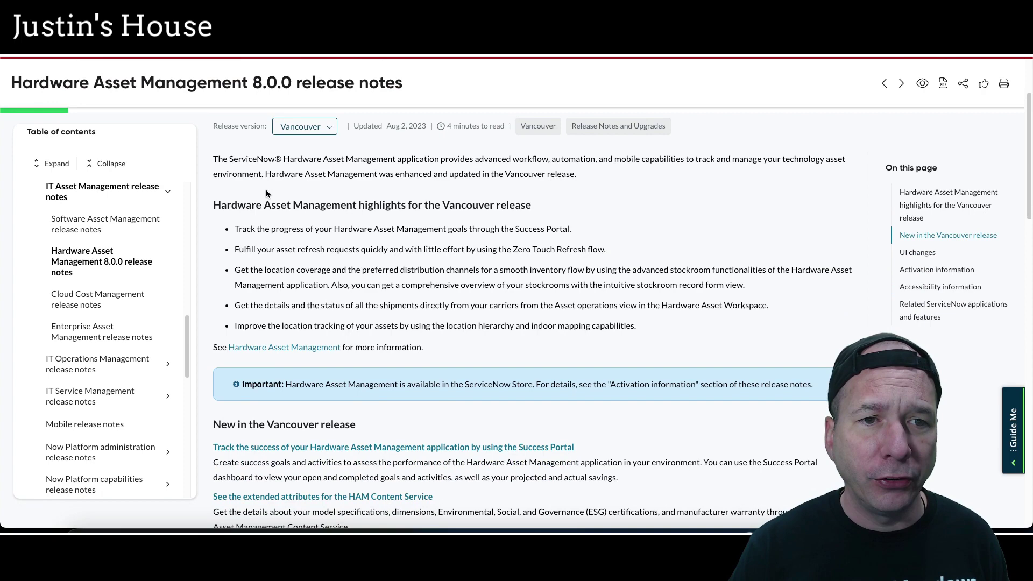
scroll(266, 192, "up", 1)
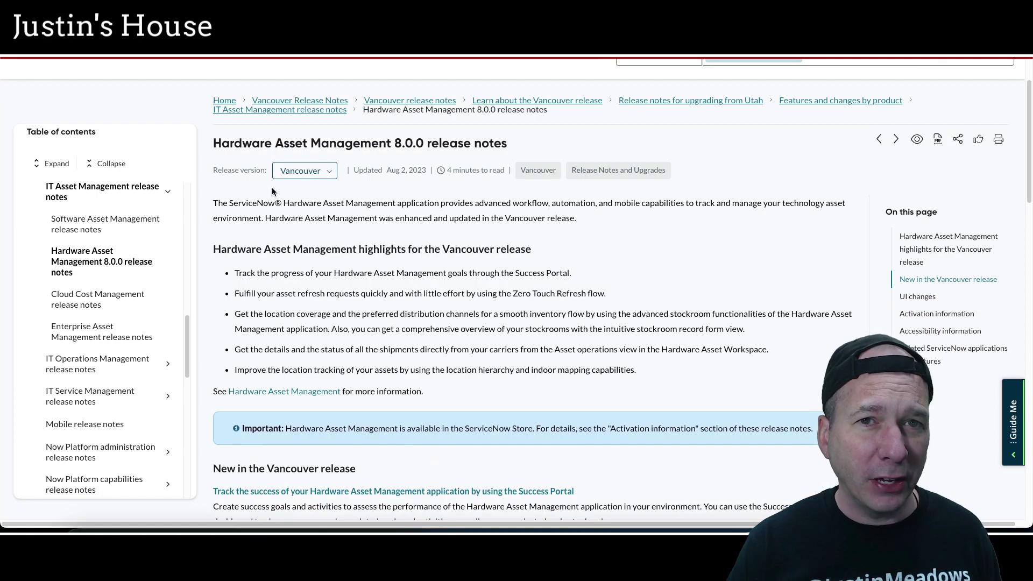
scroll(273, 189, "down", 8)
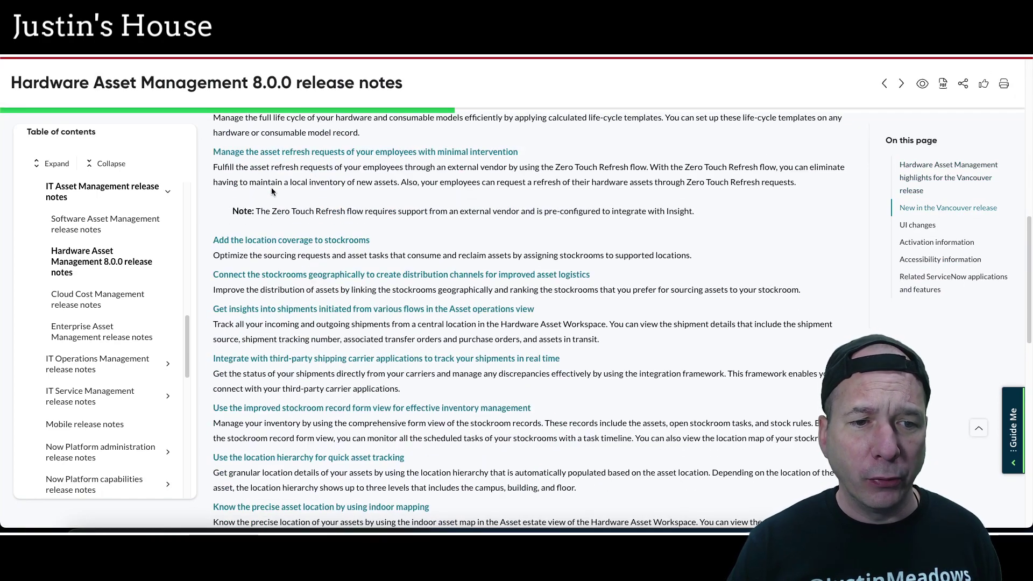
scroll(271, 187, "down", 10)
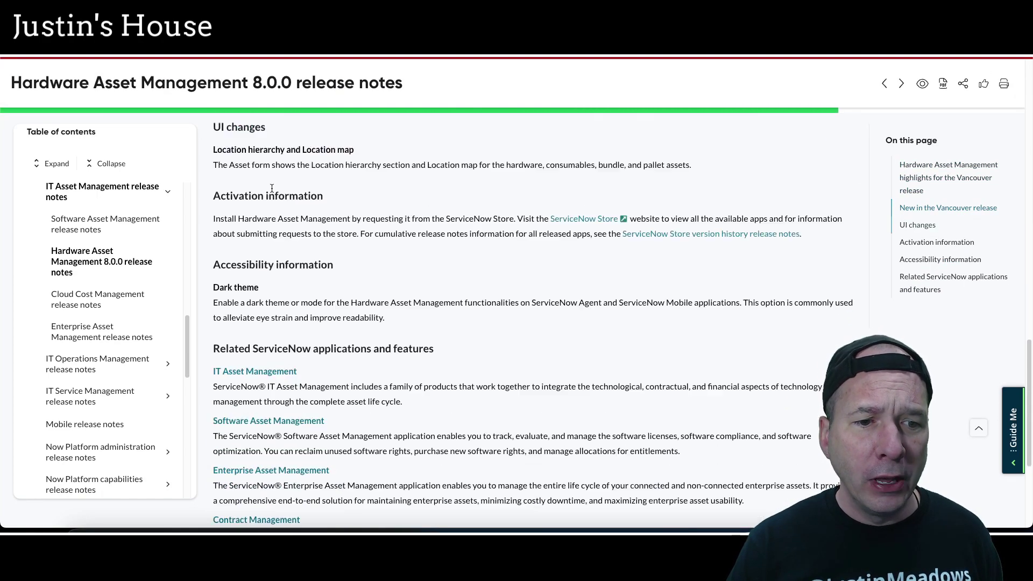
scroll(271, 188, "down", 4)
scroll(272, 187, "up", 9)
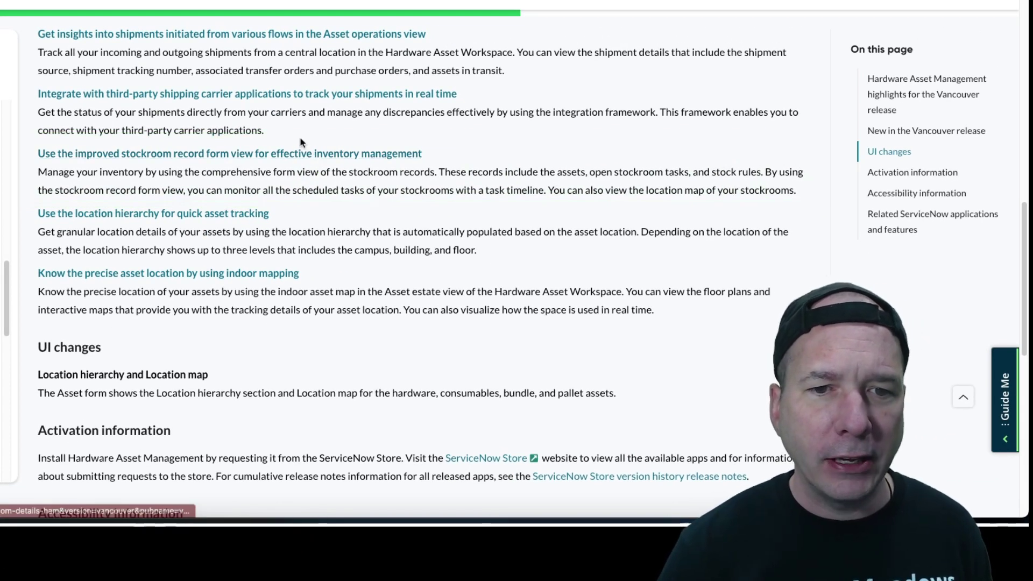
- Open the View stockroom details documentation page and read through its procedure
left_click(296, 154)
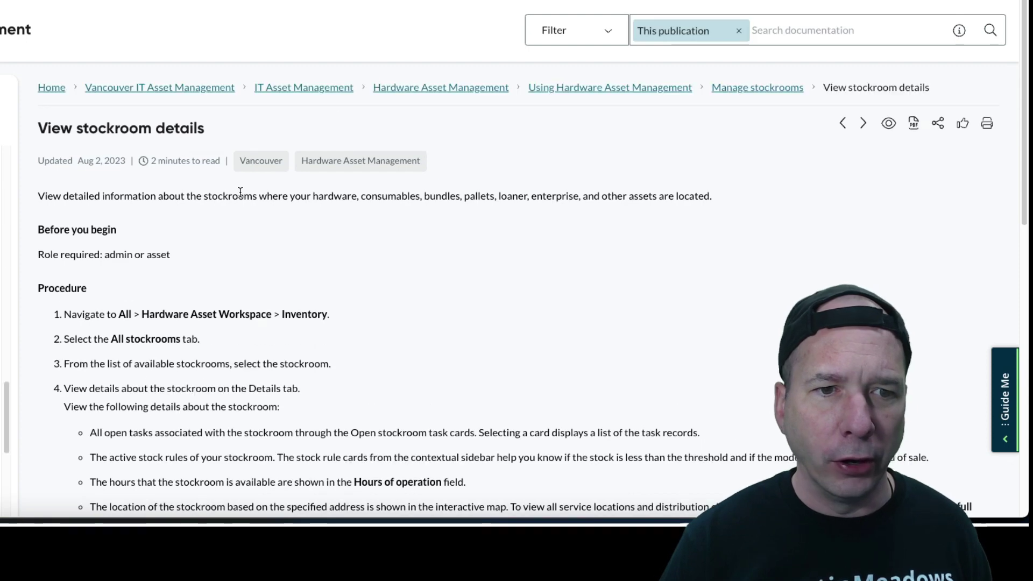
scroll(275, 218, "down", 5)
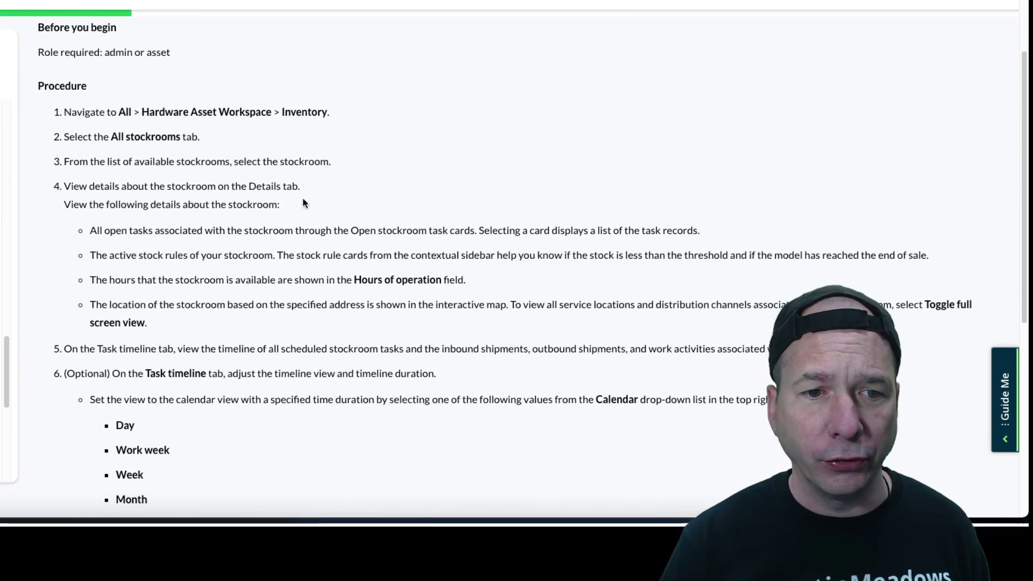
scroll(305, 195, "down", 6)
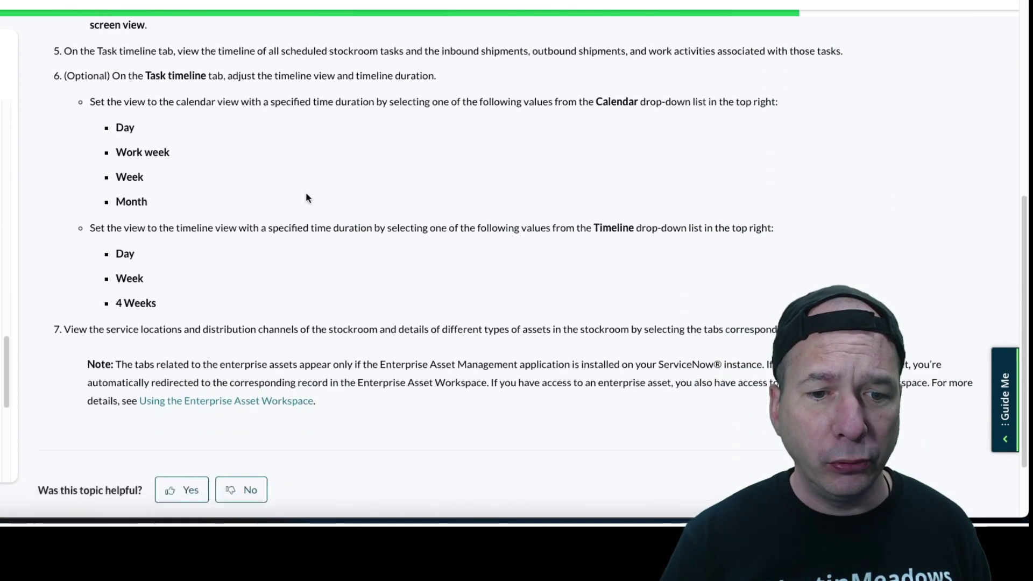
scroll(312, 205, "up", 6)
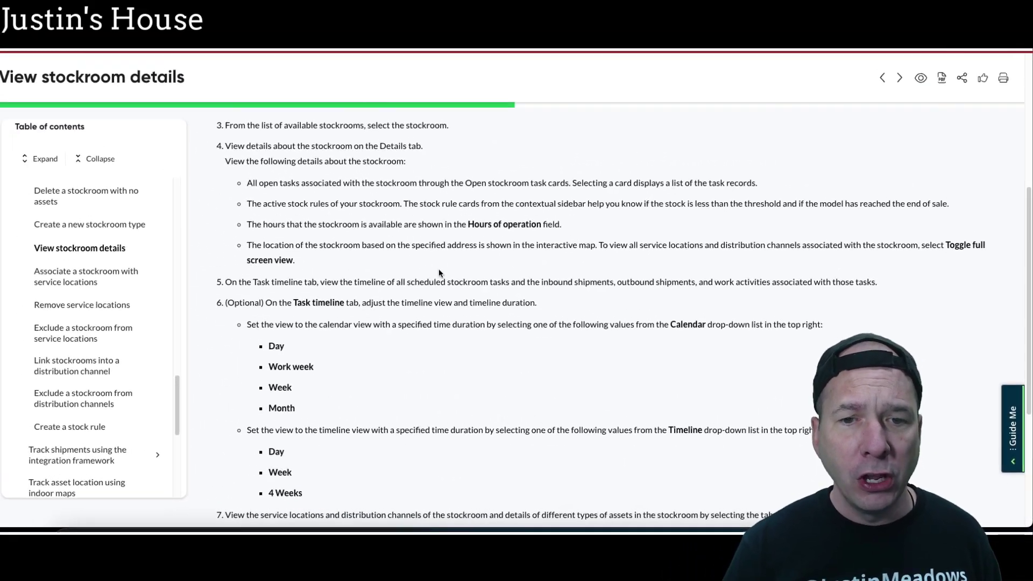
scroll(445, 272, "up", 3)
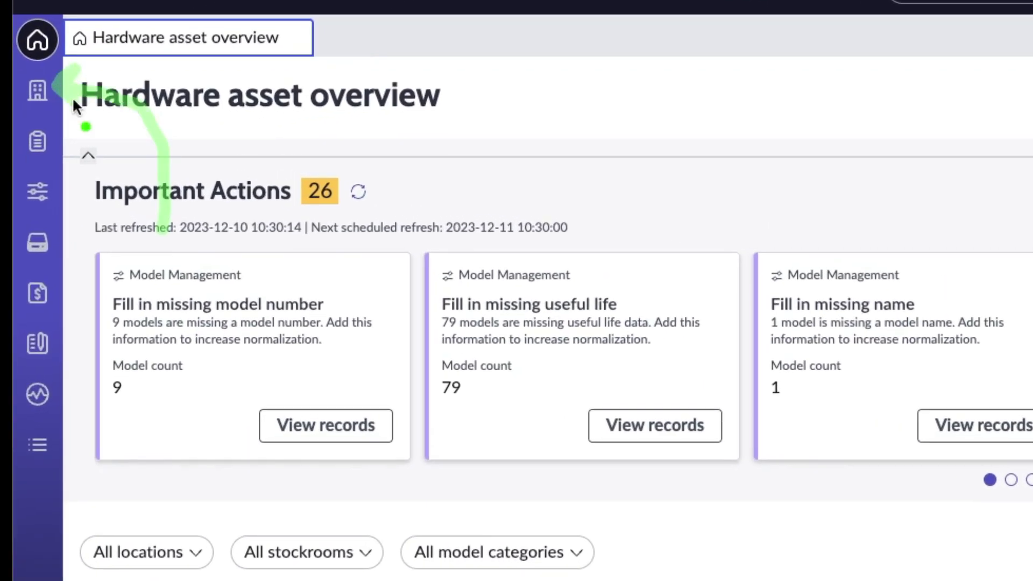
- Go to the workspace's Inventory overview with its 7 Important Actions
left_click(38, 93)
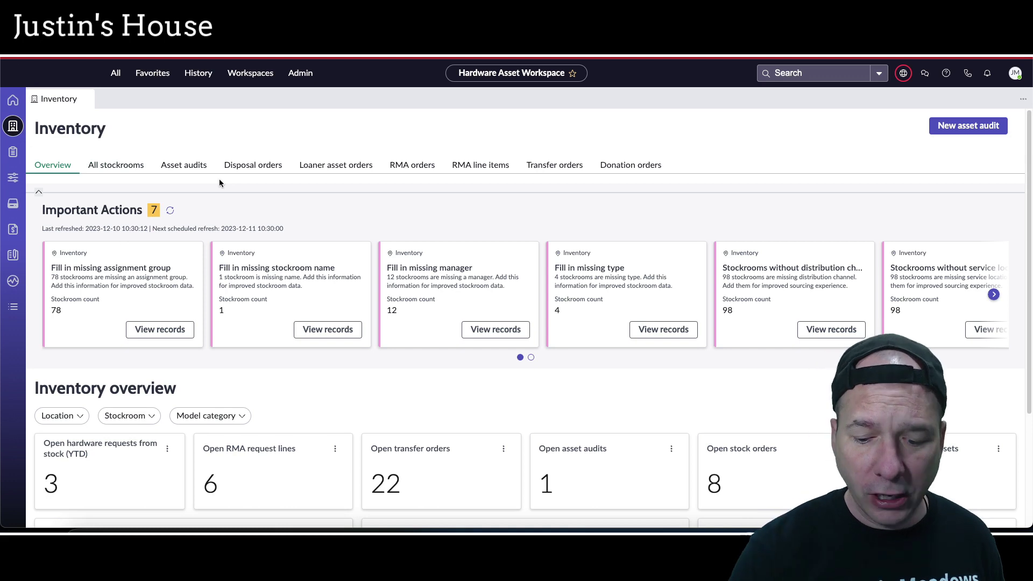
left_click_drag(238, 125, 153, 131)
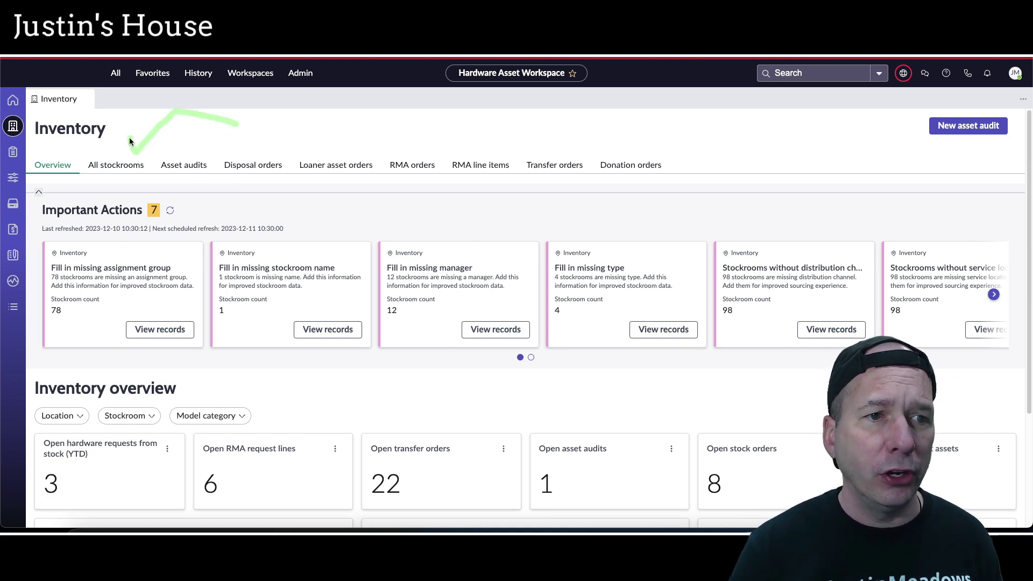
- Filter the All stockrooms list to names containing 'southern california'
left_click(128, 170)
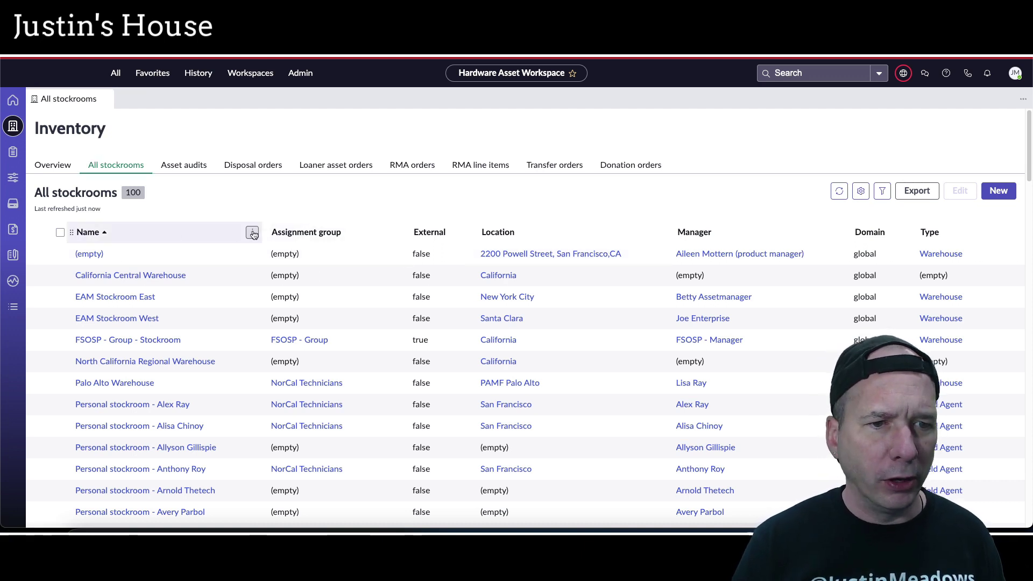
left_click(253, 232)
left_click(156, 342)
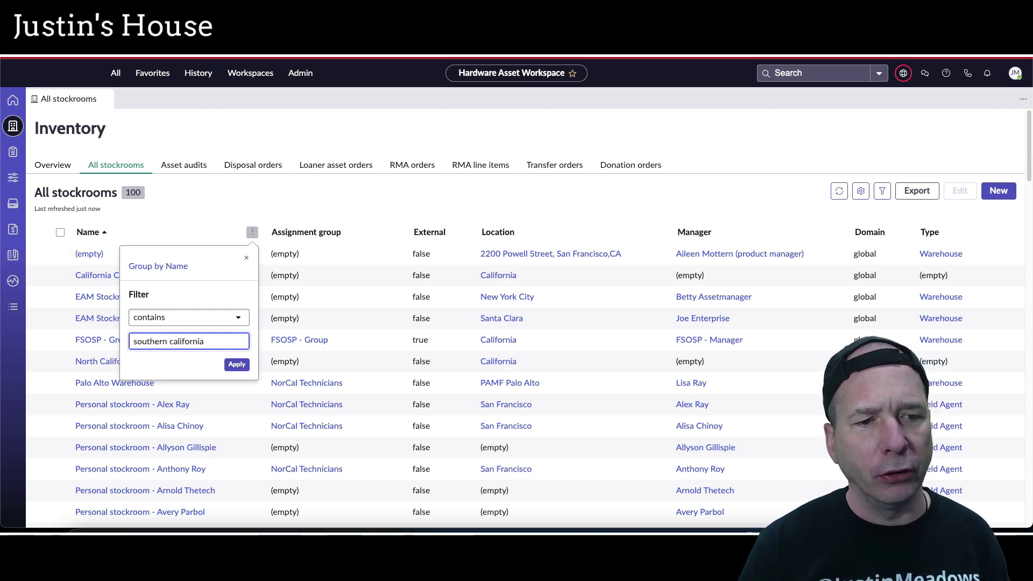
left_click(236, 365)
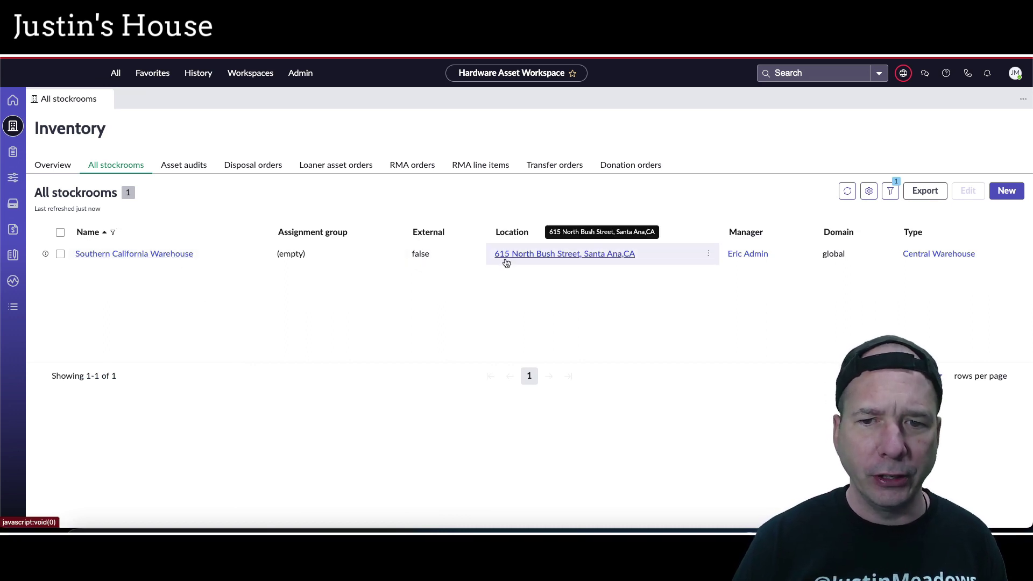
left_click(136, 253)
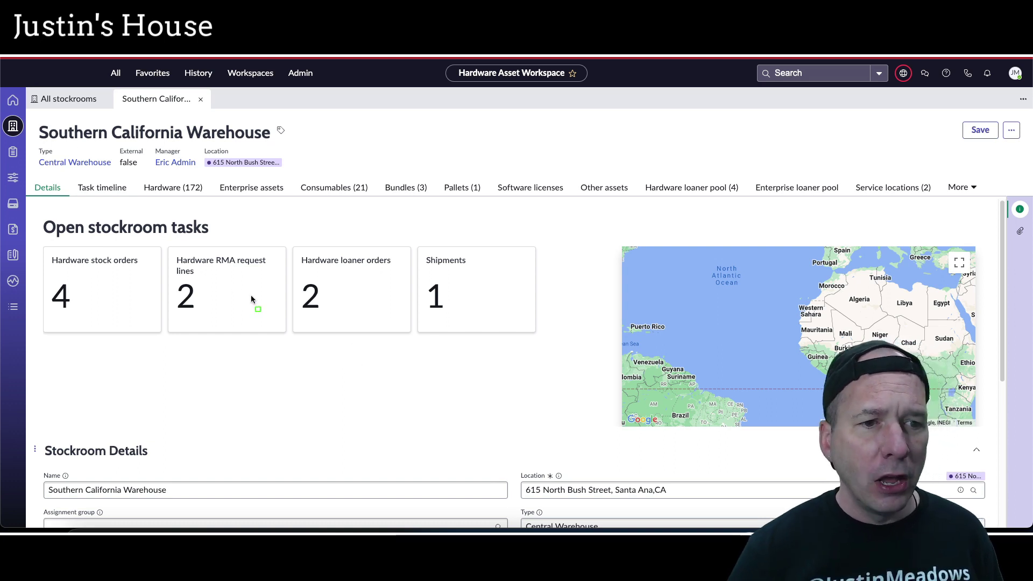
left_click_drag(32, 239, 546, 339)
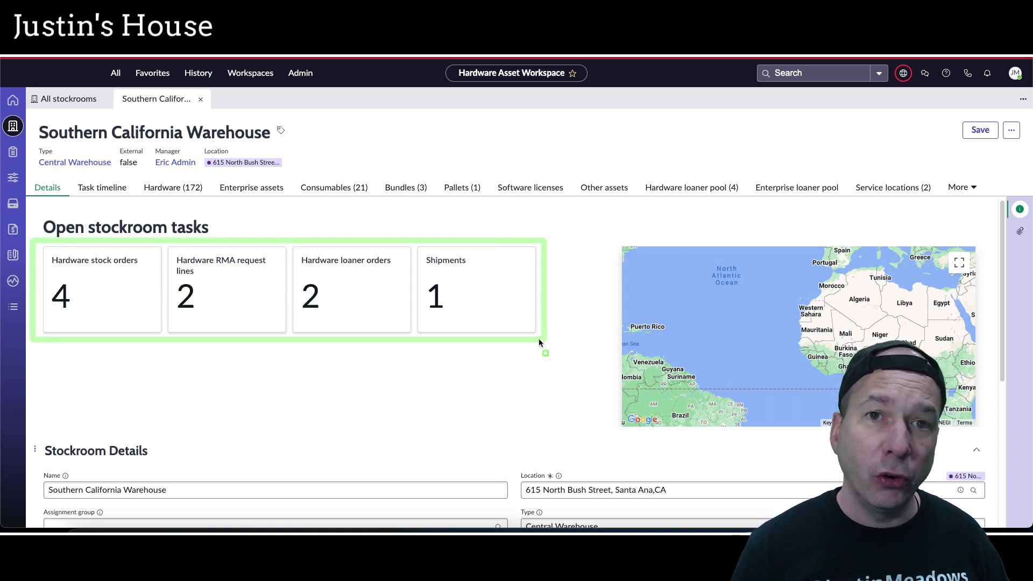
key("Escape")
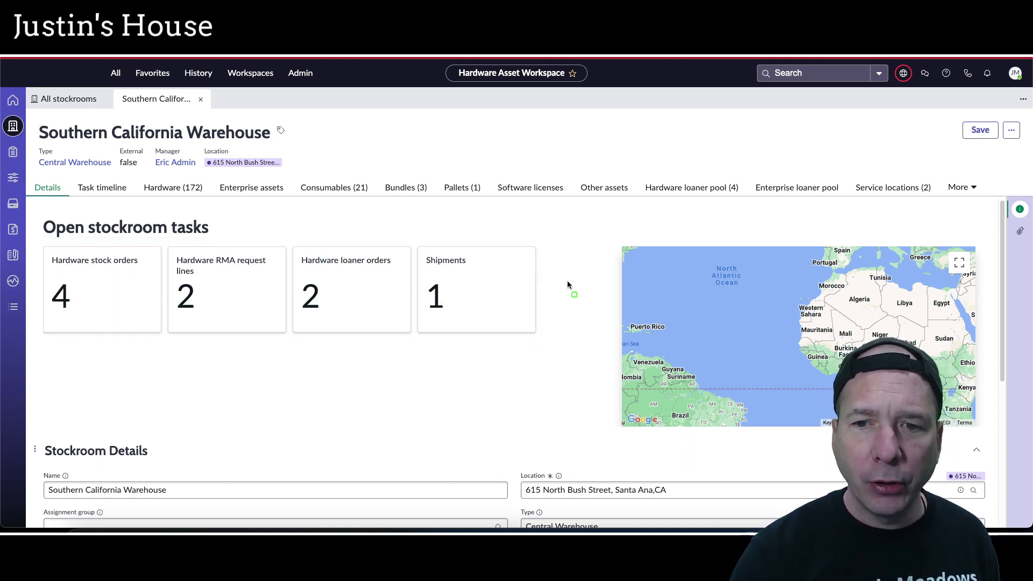
left_click_drag(612, 234, 980, 430)
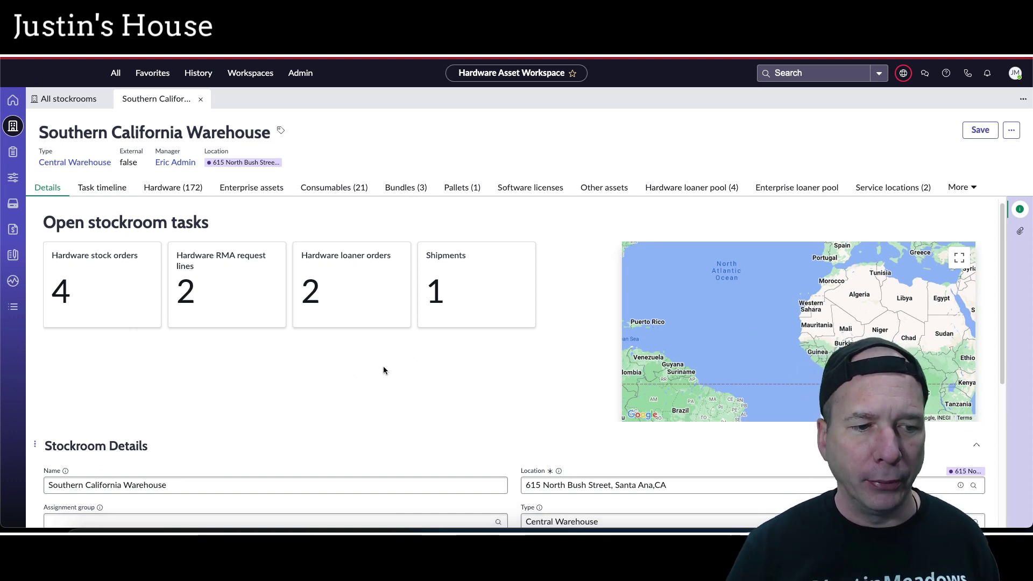
scroll(383, 366, "down", 5)
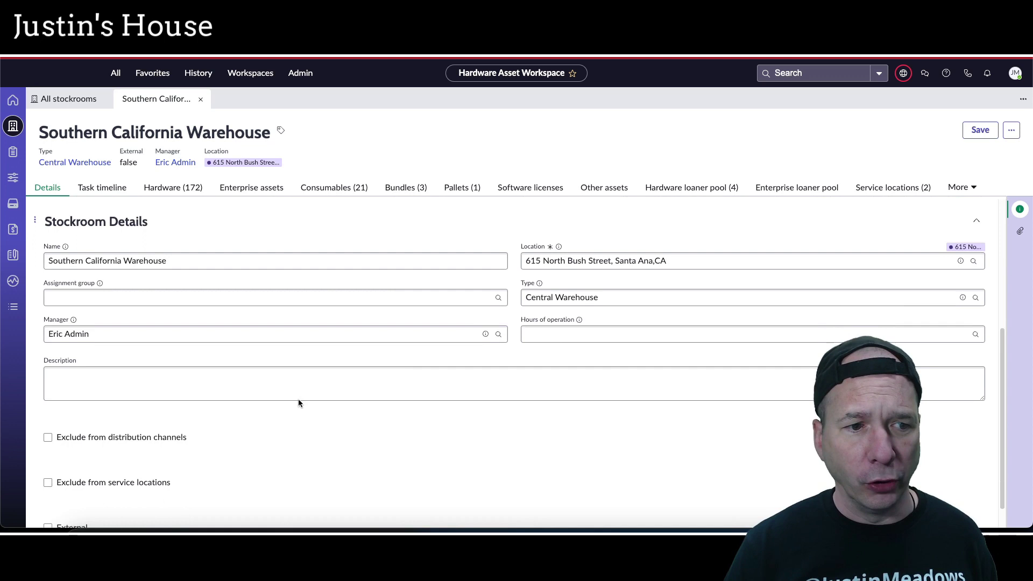
scroll(279, 404, "down", 1)
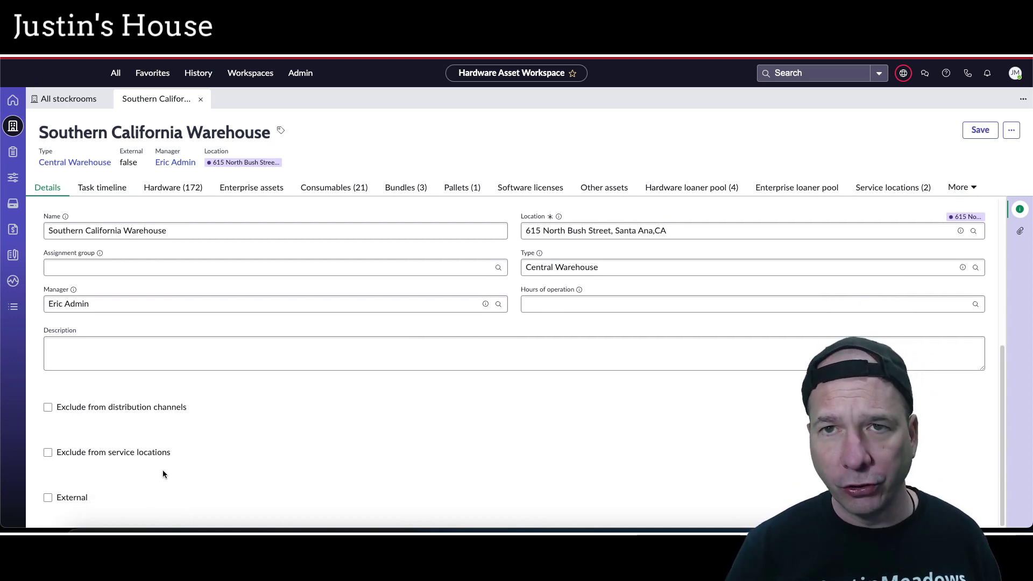
scroll(121, 463, "up", 8)
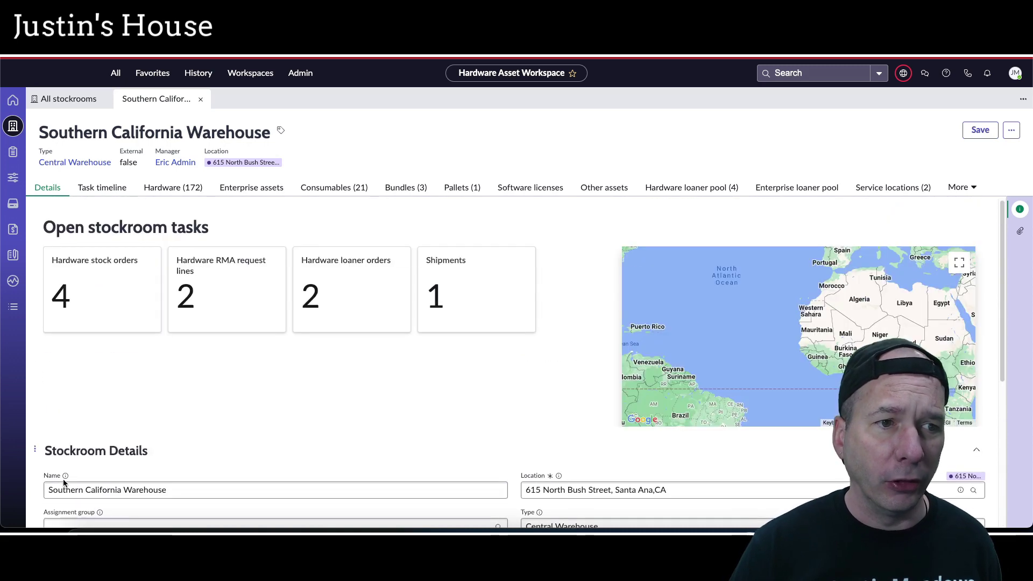
scroll(79, 470, "down", 5)
scroll(106, 216, "up", 5)
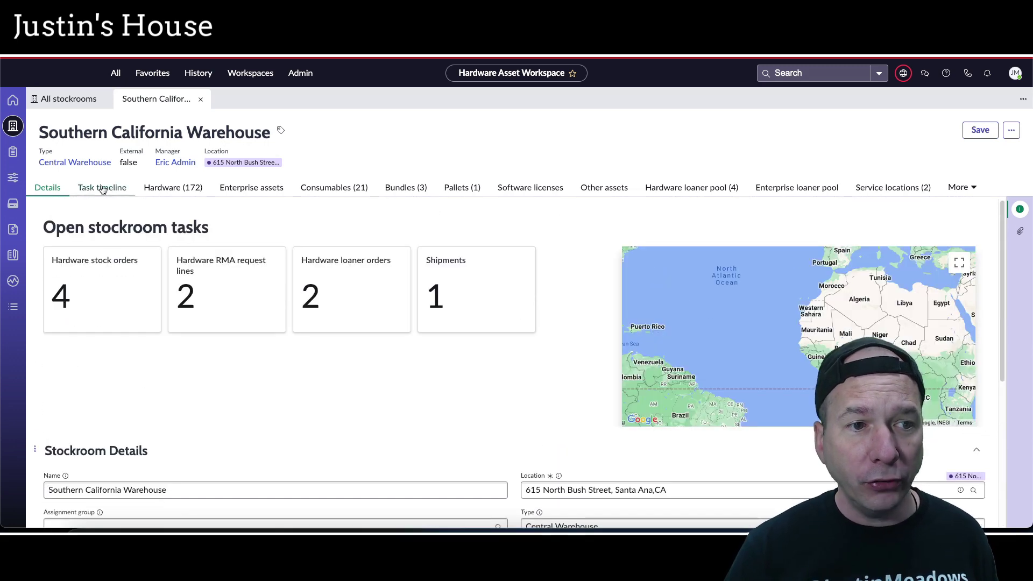
- Show the stockroom's Task timeline in the 4 Weeks view
left_click(97, 188)
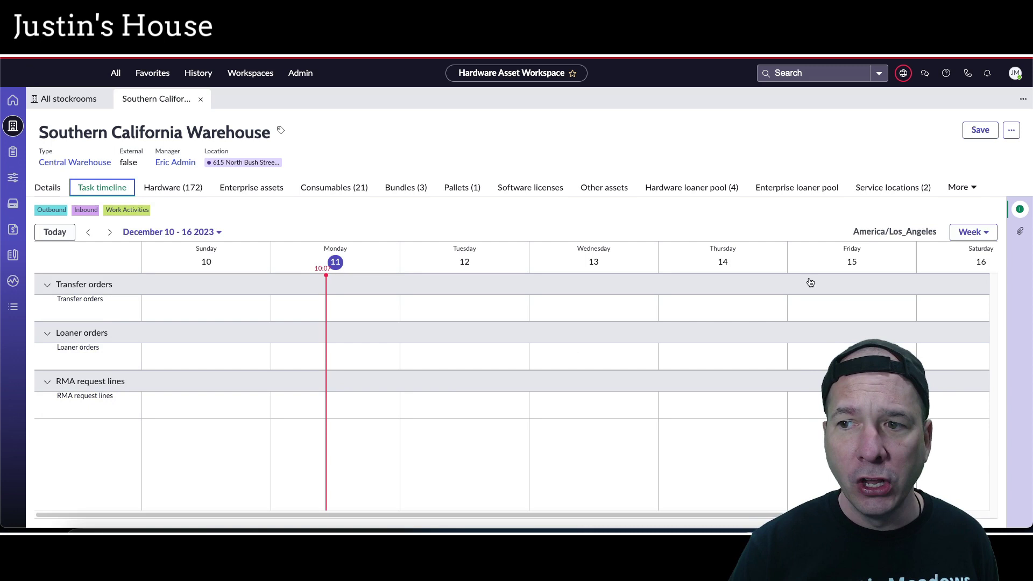
left_click(972, 232)
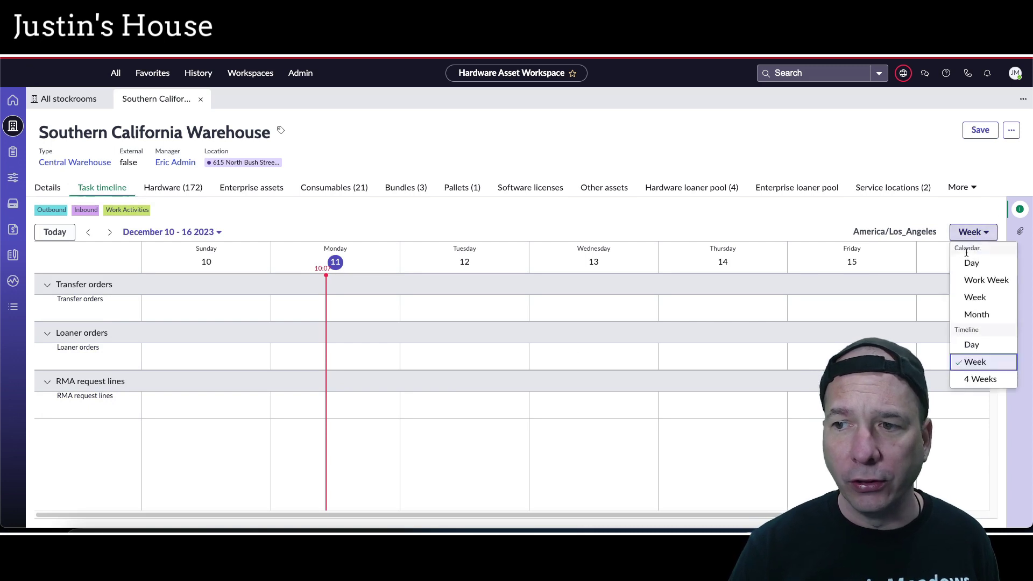
left_click(976, 380)
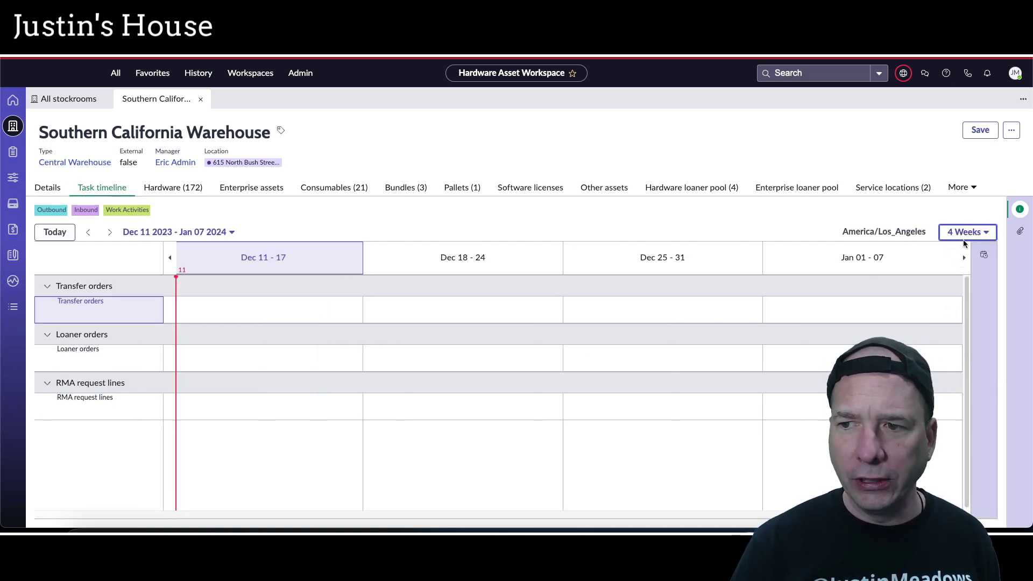
- Move the timeline back to the Sep 11 – Oct 08 2023 span
left_click(171, 258)
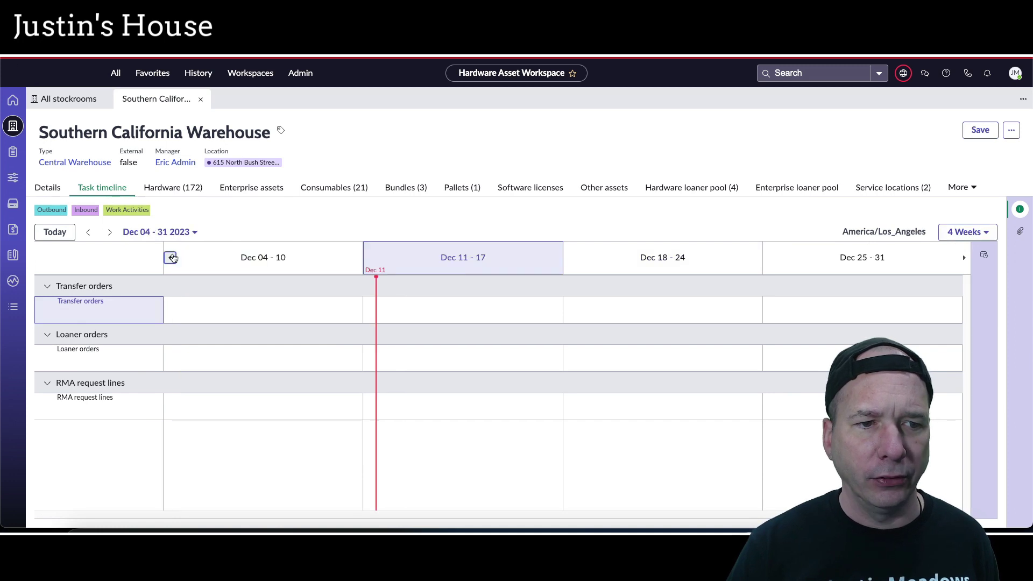
left_click(170, 258)
left_click(170, 258)
triple_click(171, 258)
triple_click(171, 258)
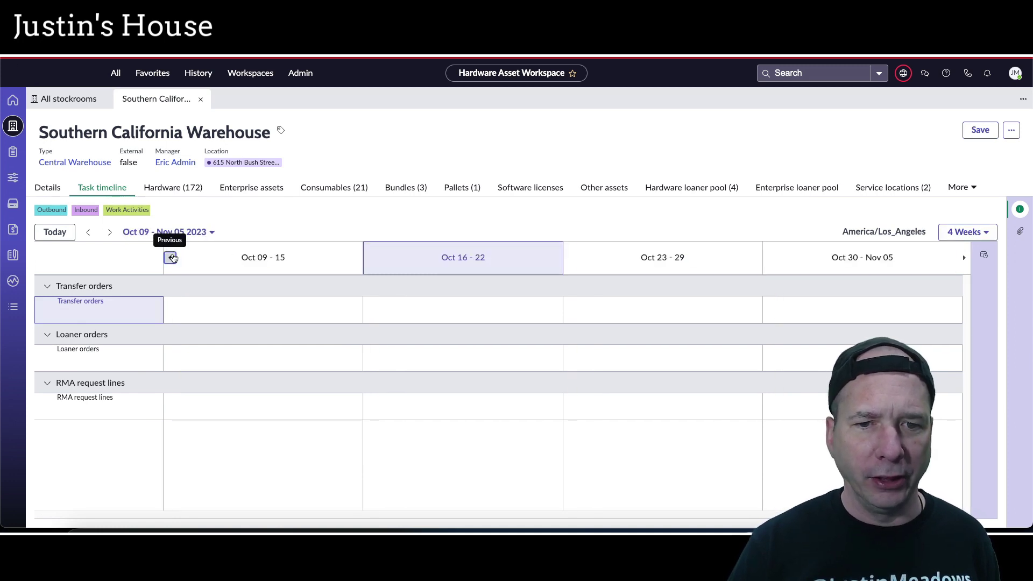
triple_click(170, 258)
left_click(171, 258)
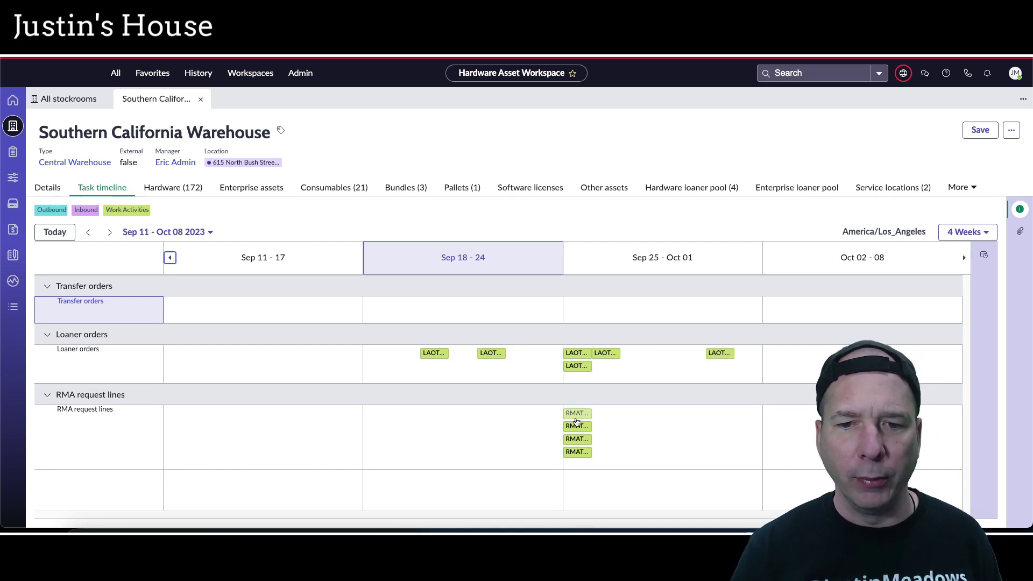
- Open an RMA request line task, then close it back to the Sep 11 – Oct 08 timeline
left_click(586, 439)
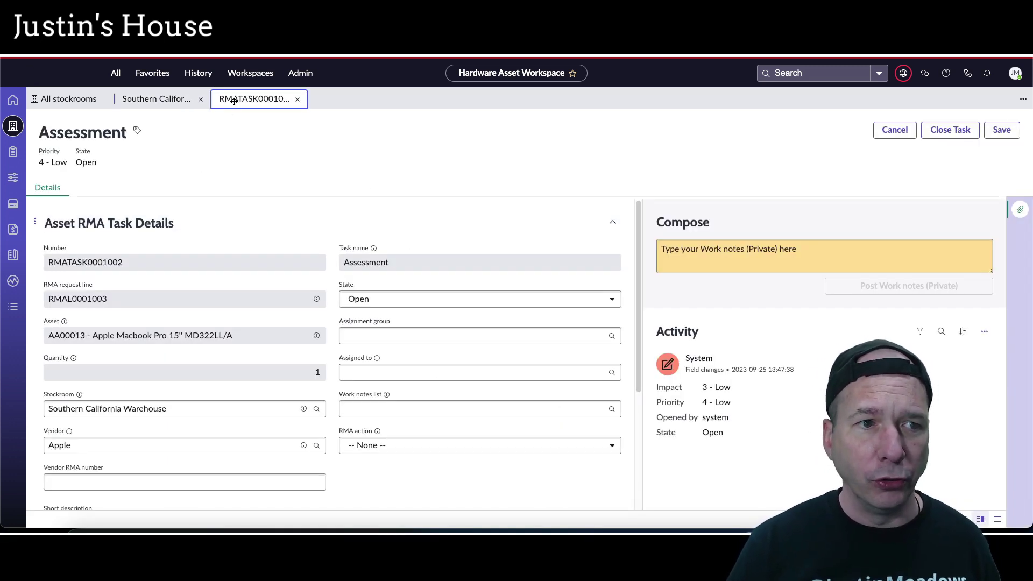
left_click(298, 100)
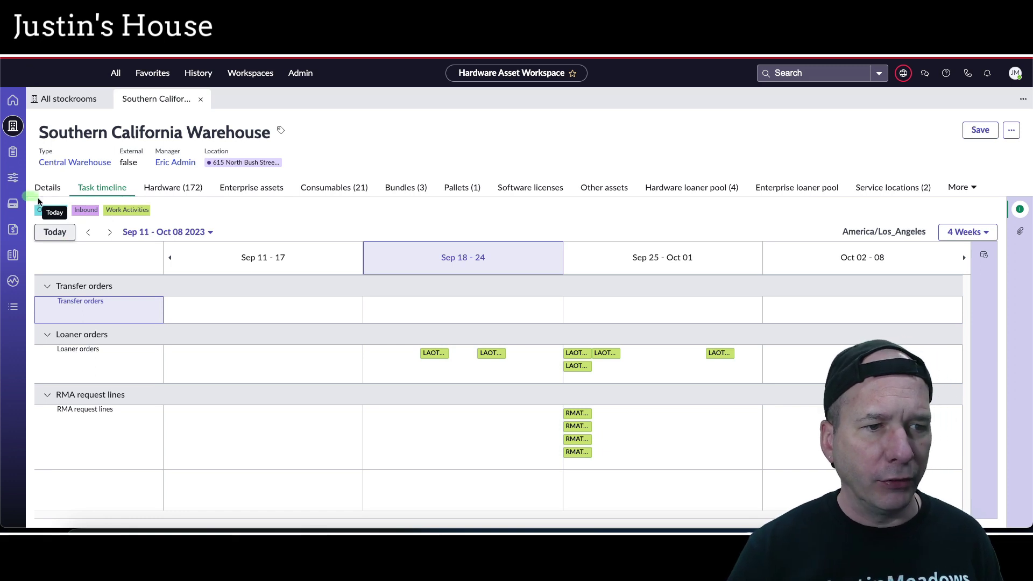
left_click_drag(38, 202, 163, 221)
left_click_drag(397, 329, 561, 373)
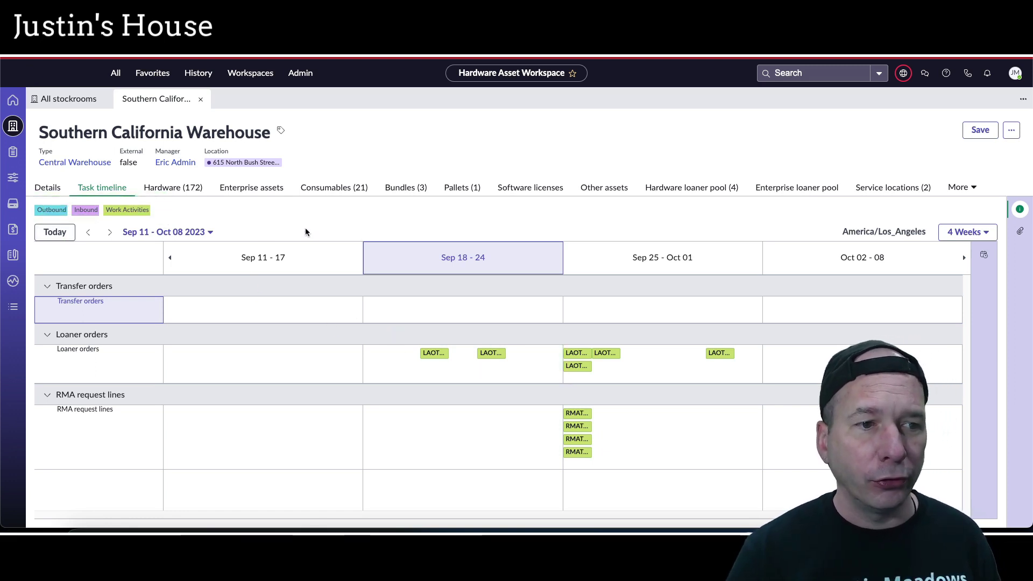
- Browse the Hardware, Consumables, Bundles, Pallets, Hardware loaner pool, Service locations and Distribution channel lists
left_click(175, 189)
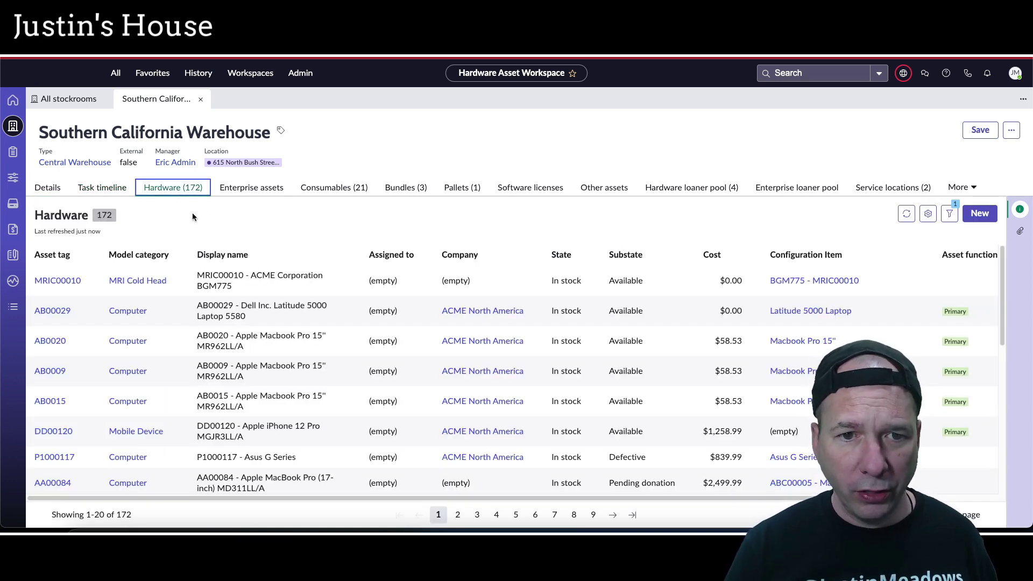
left_click(334, 188)
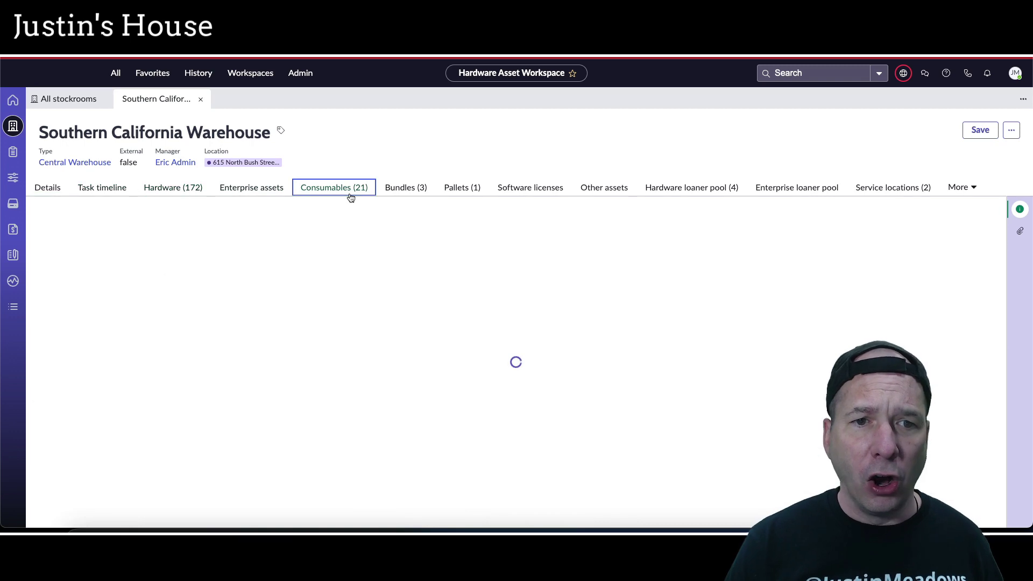
left_click(416, 189)
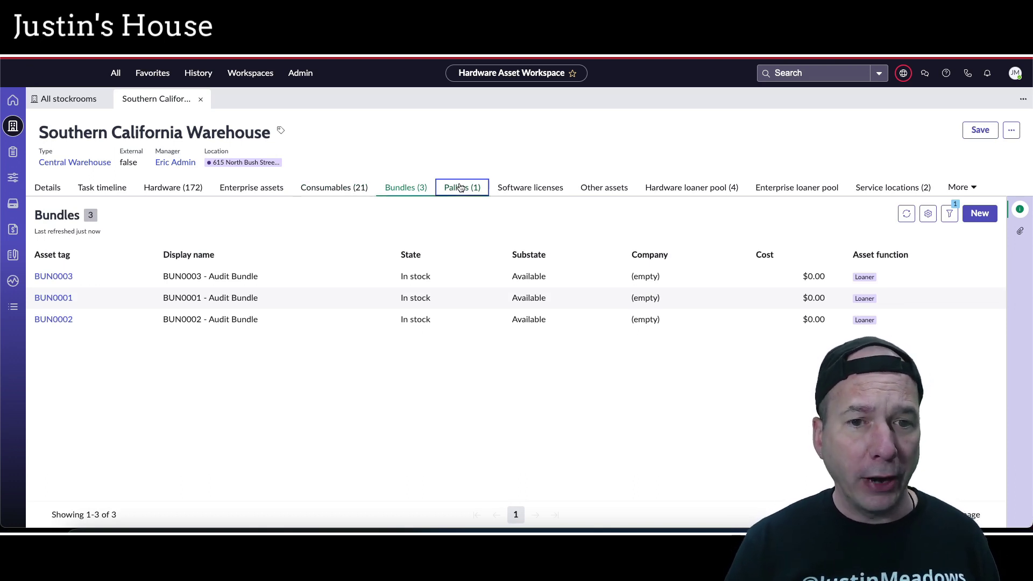
left_click(460, 187)
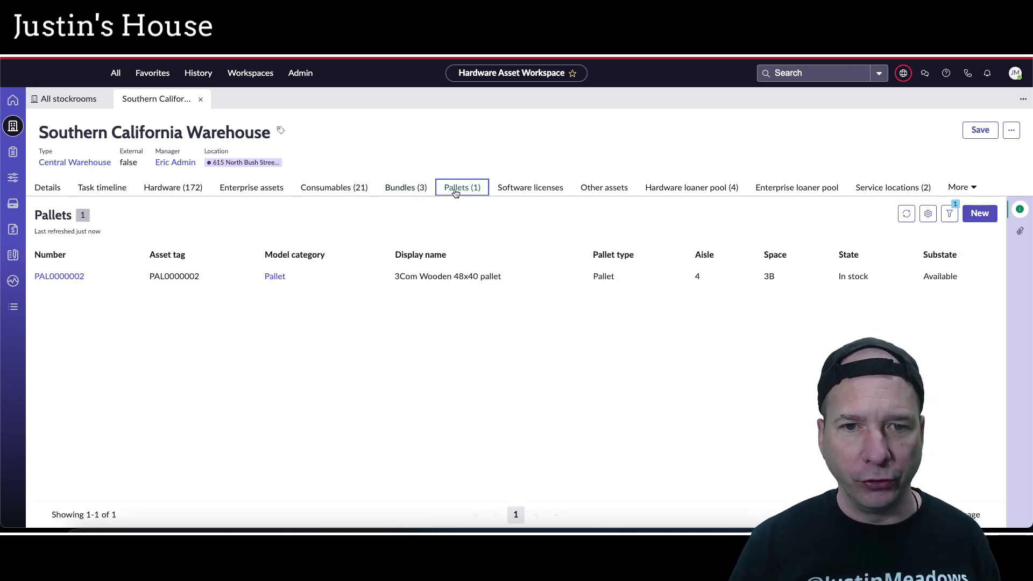
left_click(679, 189)
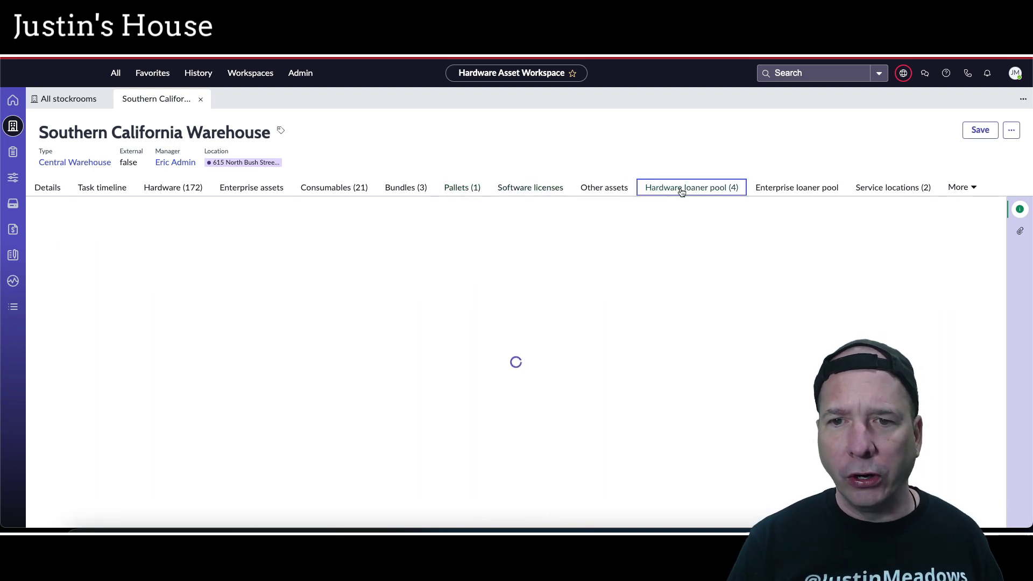
left_click(894, 189)
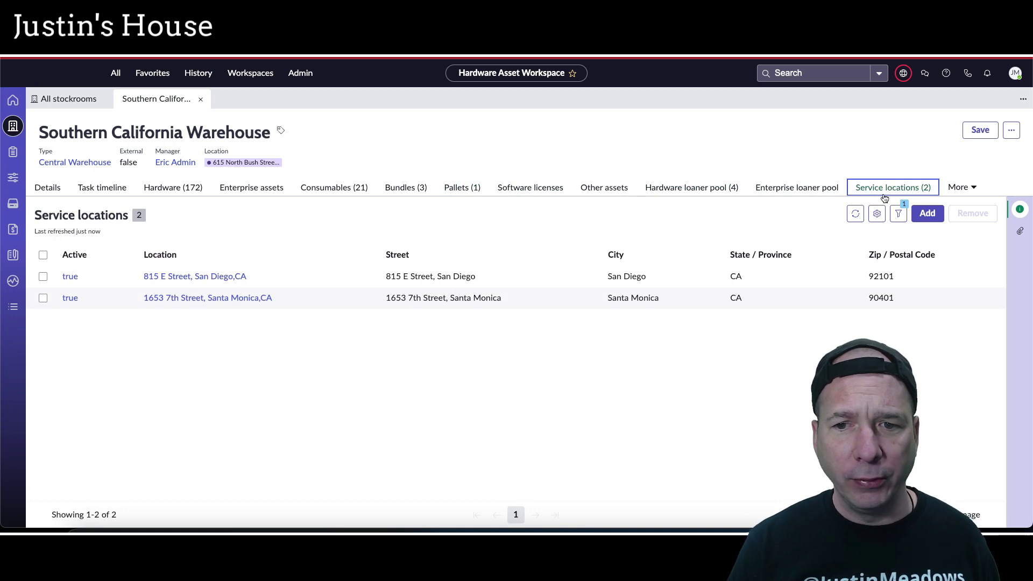
left_click(974, 188)
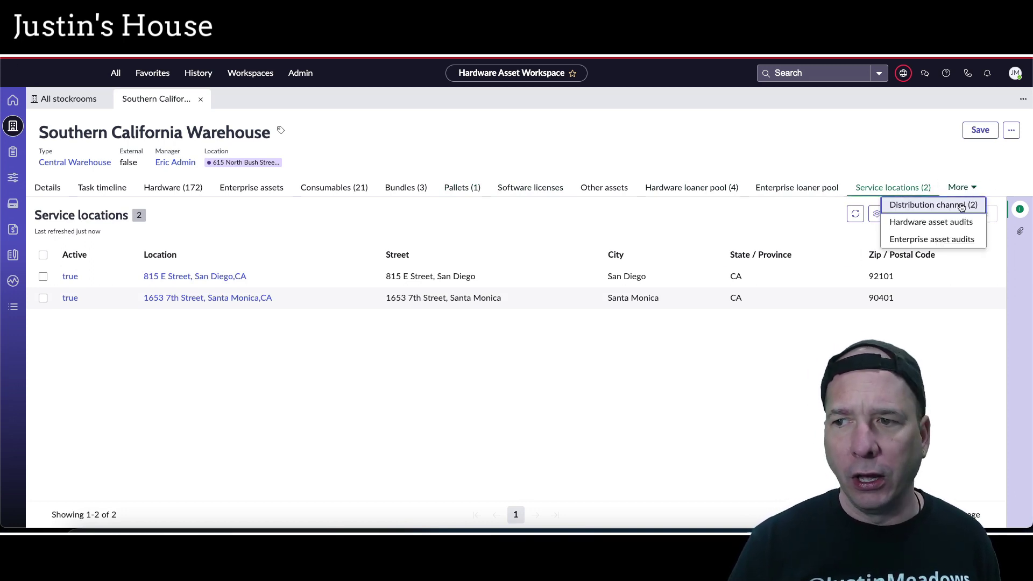
left_click(961, 207)
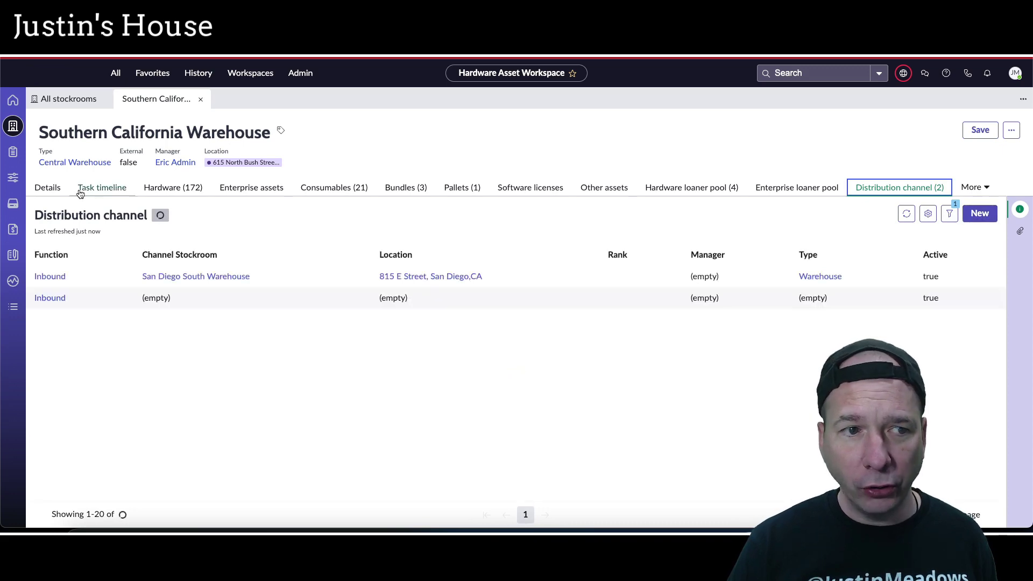
- Return to the Details tab and scroll through the Stockroom Details fields
left_click(49, 188)
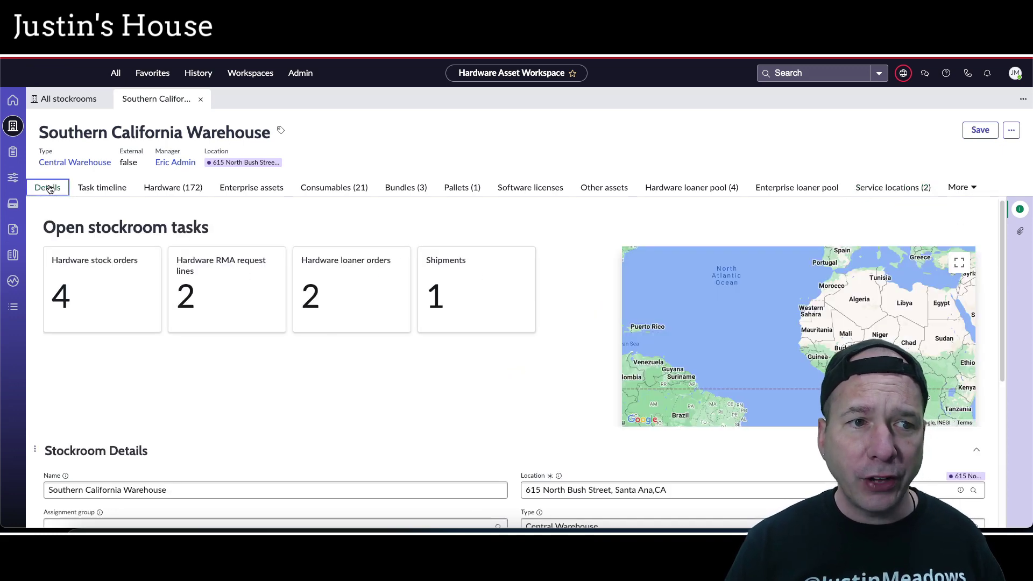
scroll(342, 325, "down", 5)
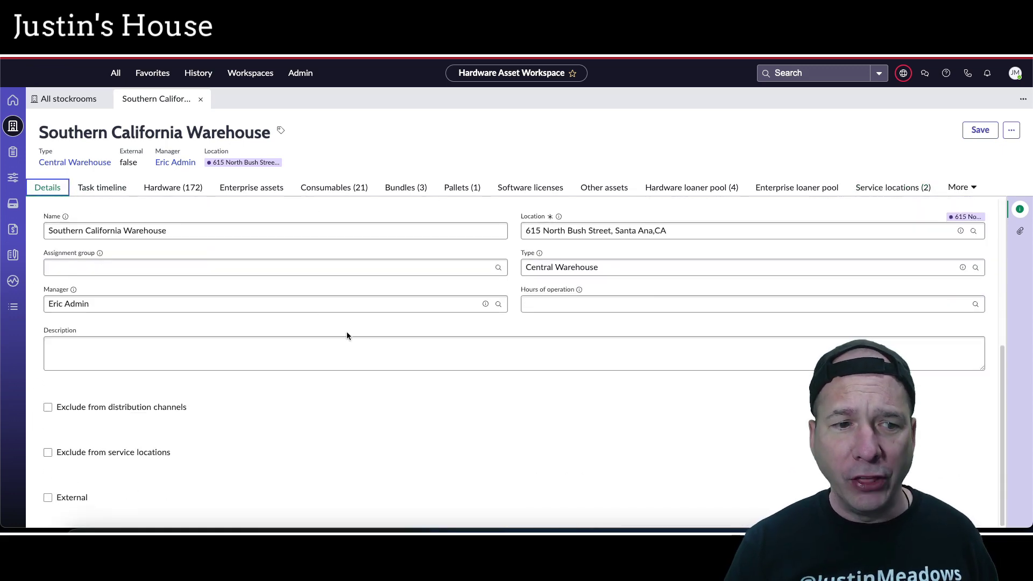
scroll(347, 389, "up", 5)
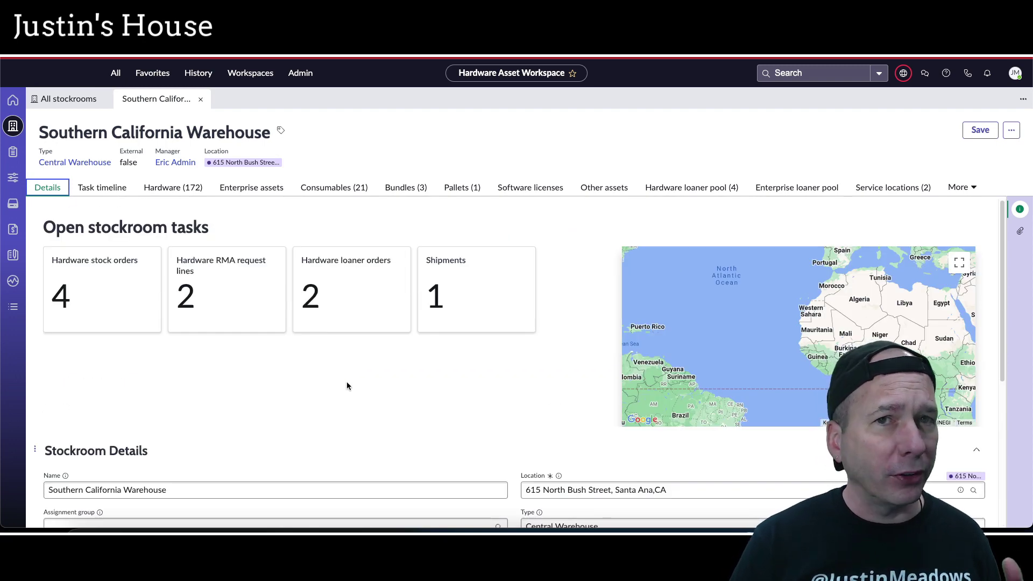